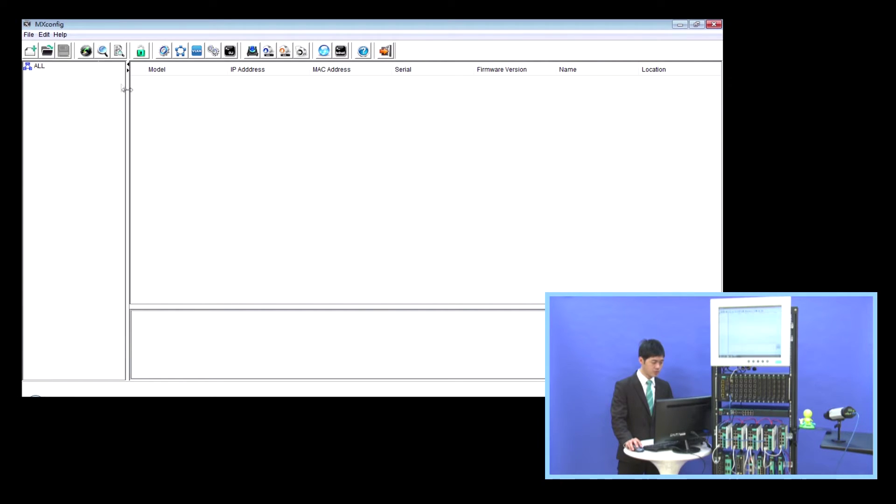
- Run a broadcast search with all device types included, closing it once 13 devices are found
click(86, 51)
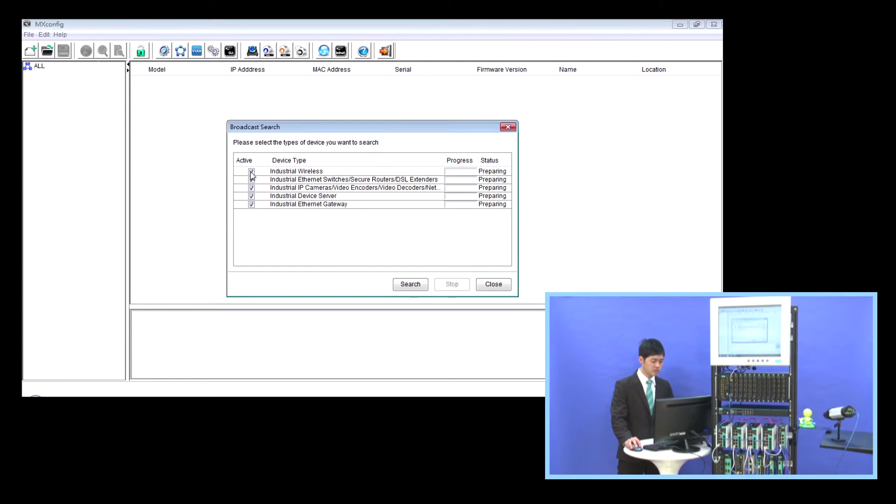
click(252, 173)
click(251, 172)
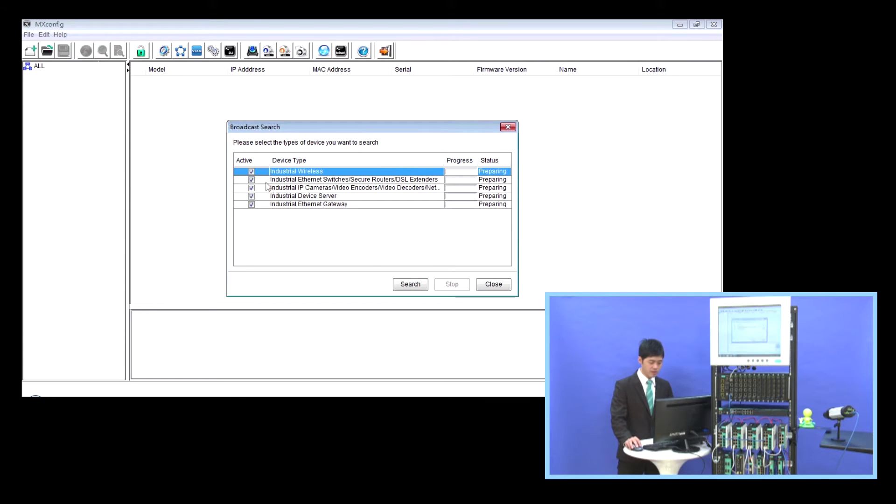
click(398, 286)
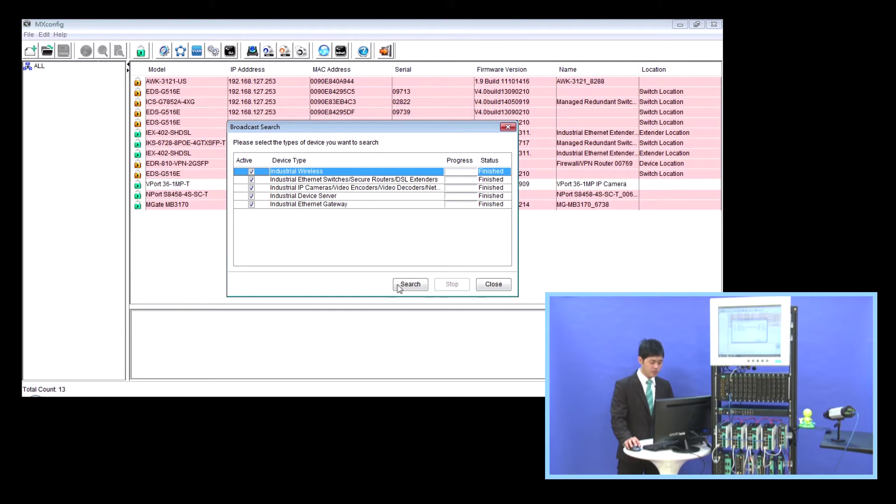
click(493, 285)
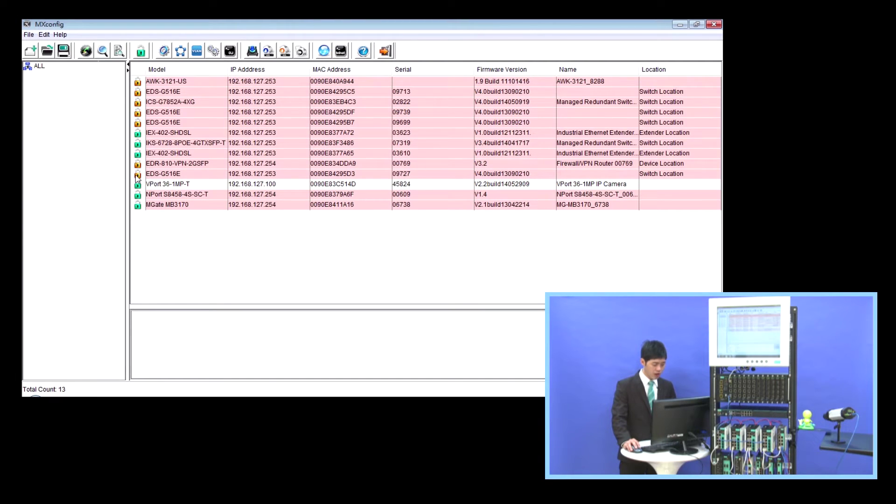
- Select the four EDS-G516E switches, the ICS-G7852A-4XG and the EDR-810-VPN-2GSFP router
click(167, 176)
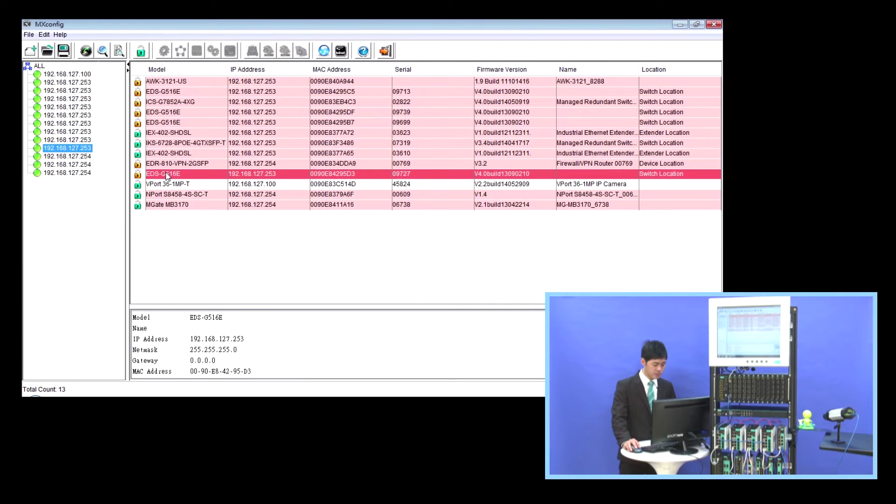
click(168, 168)
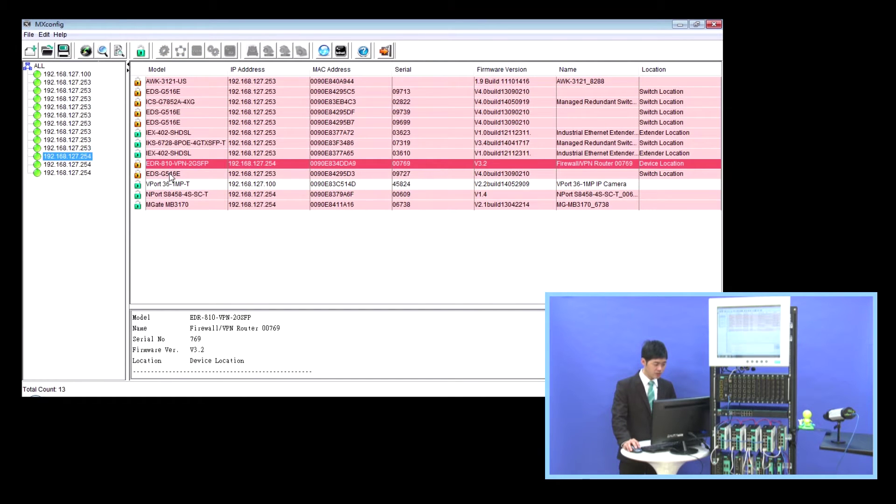
ctrl+click(169, 175)
ctrl+click(166, 122)
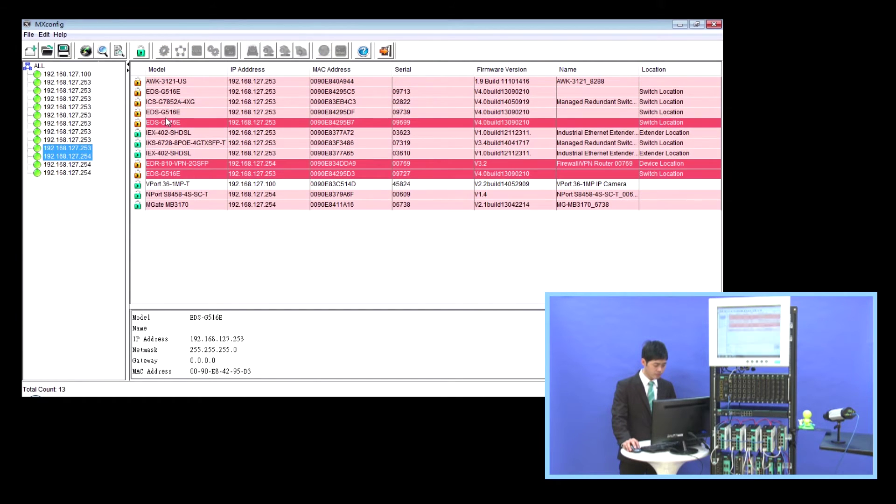
ctrl+click(165, 112)
ctrl+click(165, 102)
ctrl+click(164, 92)
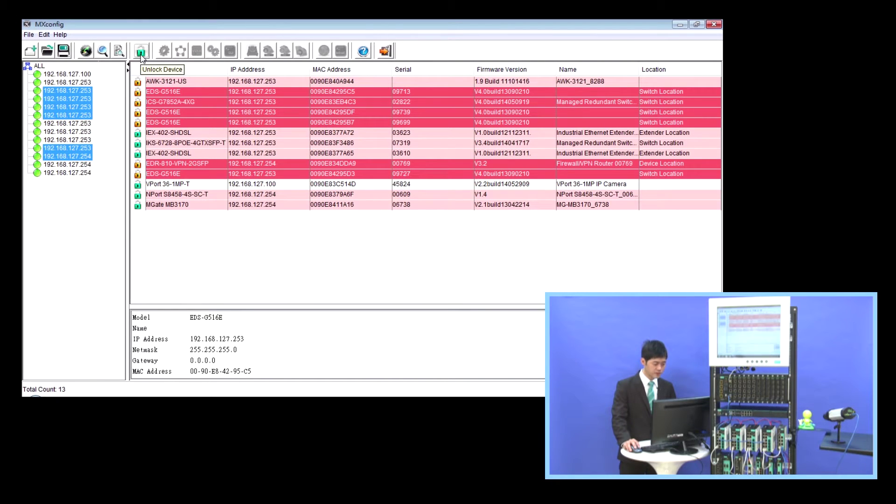
- Unlock the six selected devices with the device password and close the results
click(141, 52)
text(moxa)
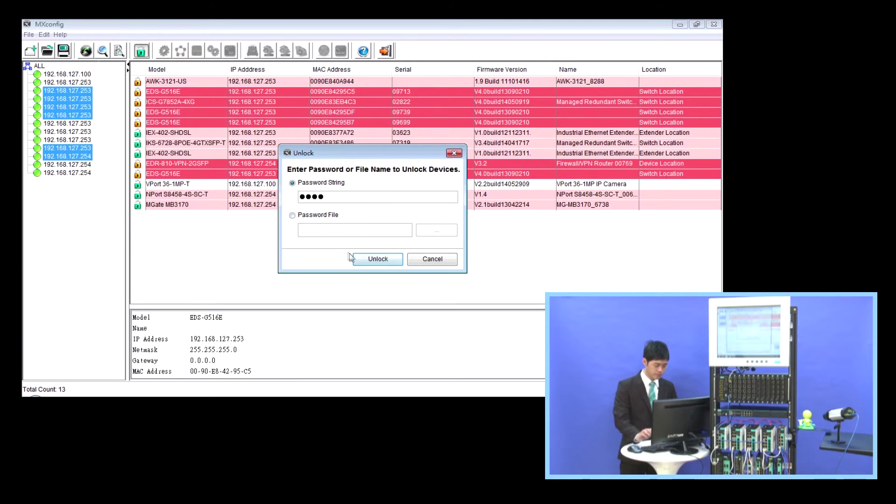
click(373, 258)
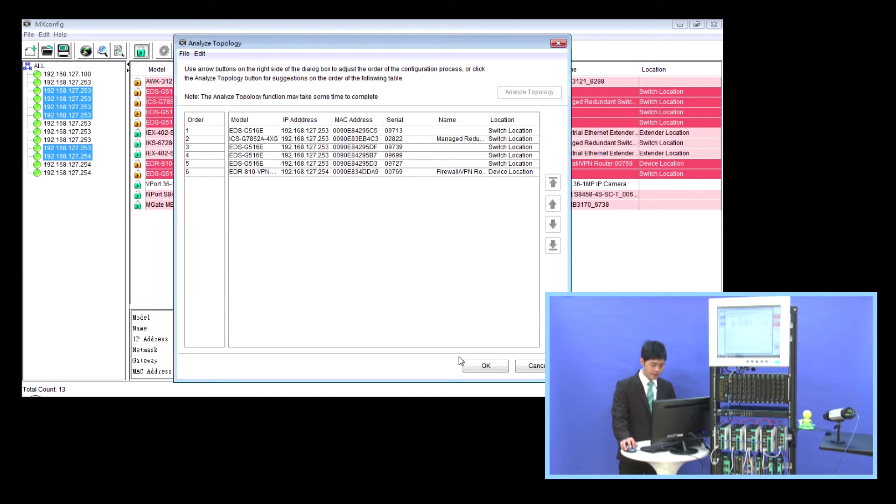
click(480, 366)
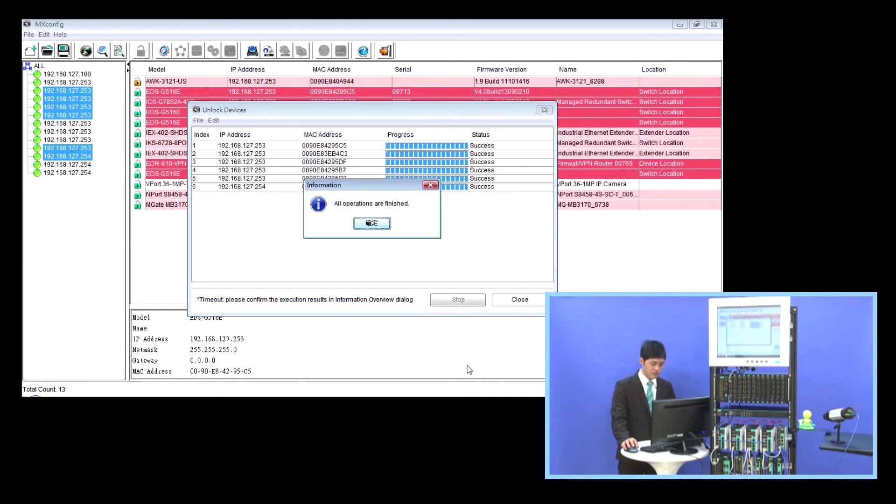
click(381, 224)
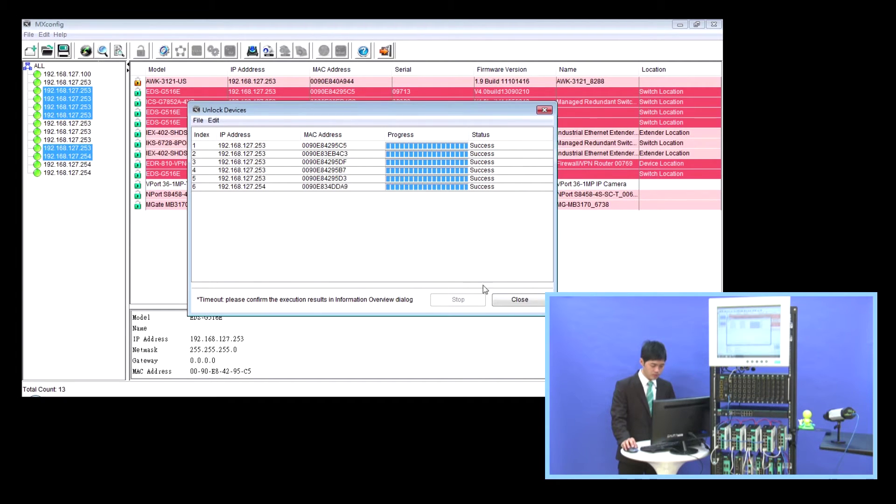
click(500, 301)
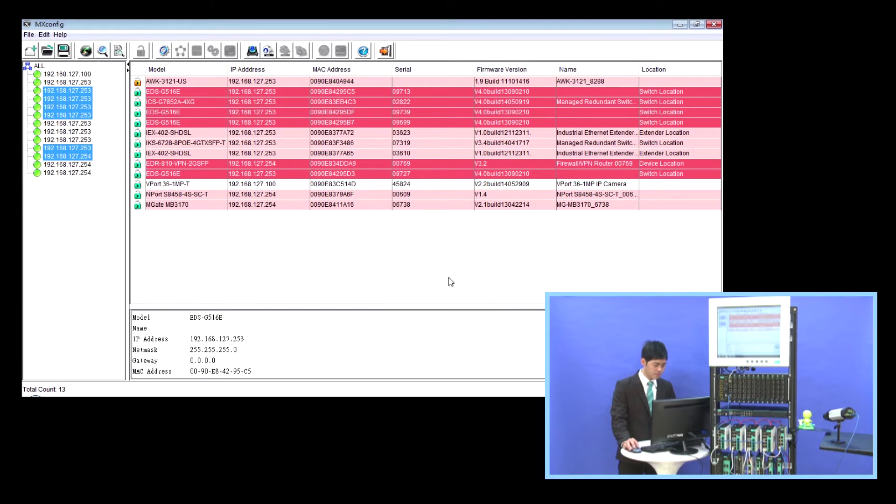
- Auto-group the device tree by device type
click(218, 167)
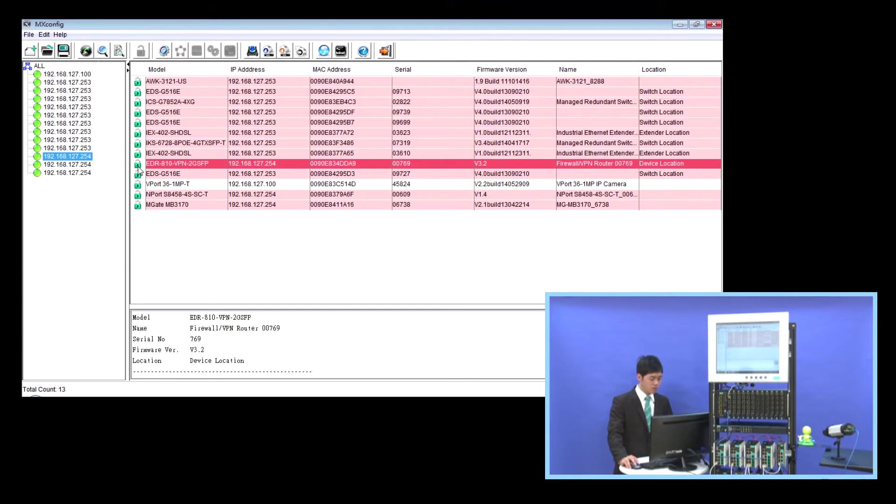
right_click(91, 194)
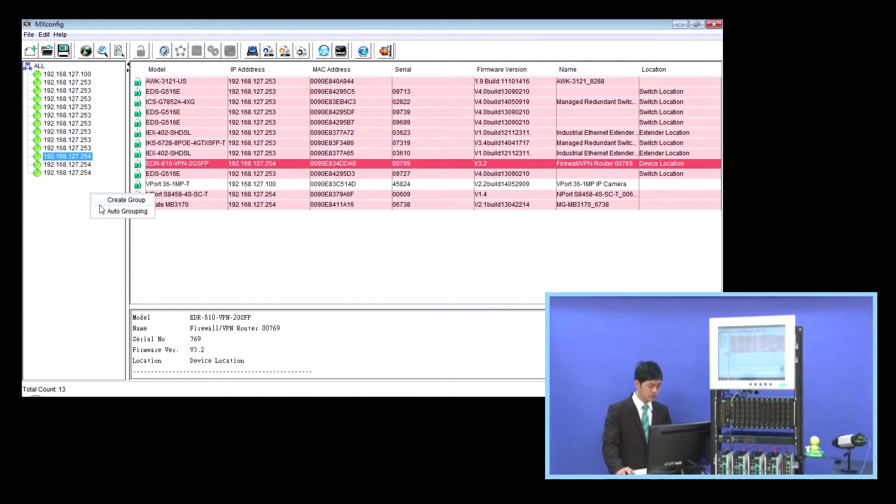
click(104, 211)
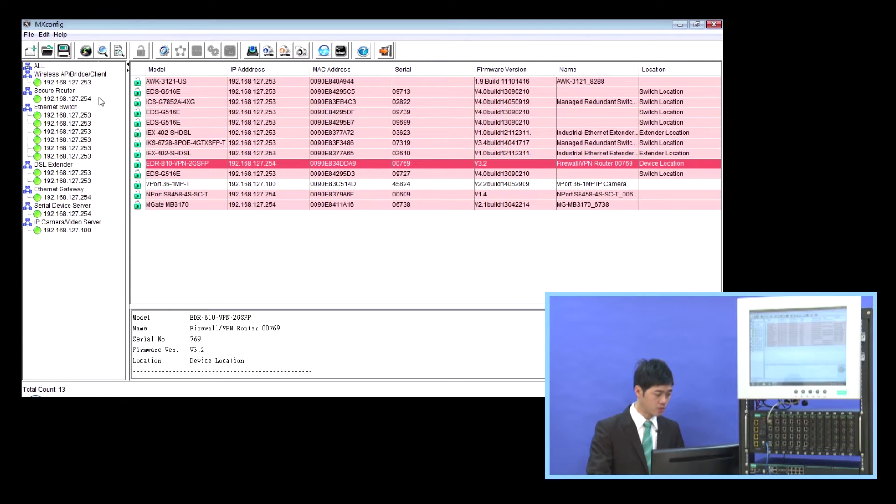
- Review the wireless, Secure Router, Ethernet Switch and IP Camera groups in turn
click(95, 75)
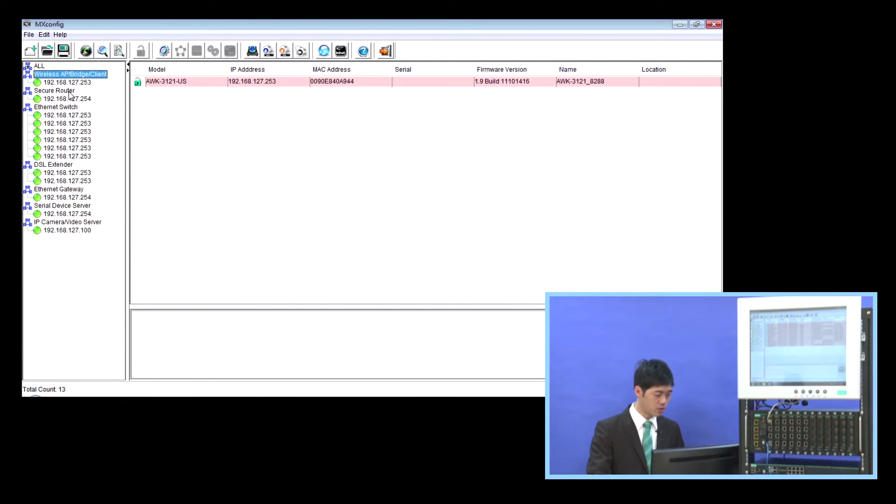
click(69, 91)
click(72, 108)
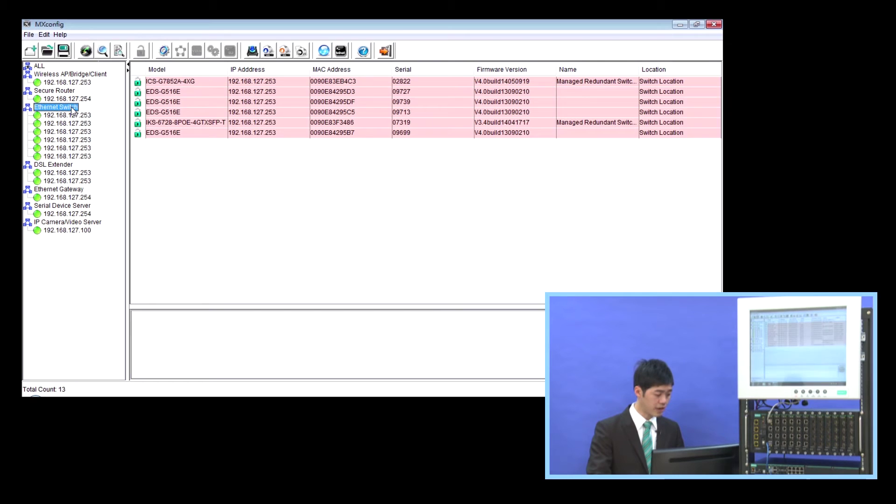
click(69, 223)
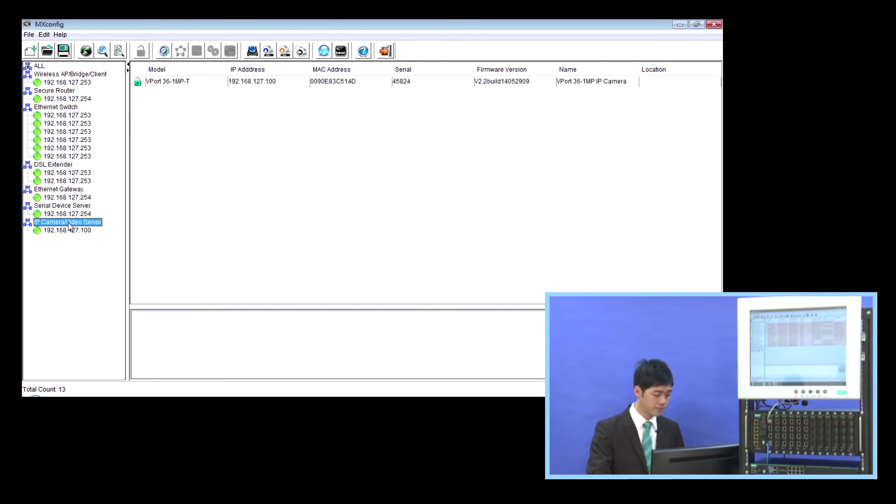
right_click(77, 248)
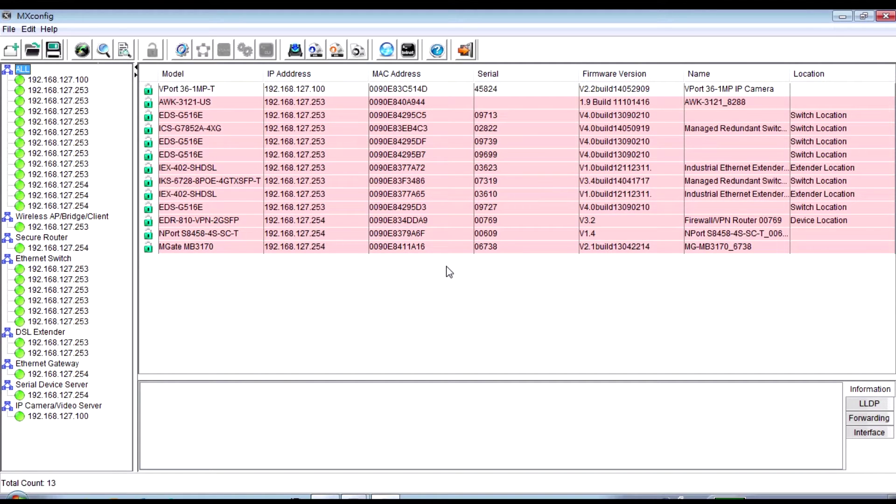
- Assign static IPs to all 13 devices, generated sequentially from 192.168.127.1
drag(250, 89, 262, 250)
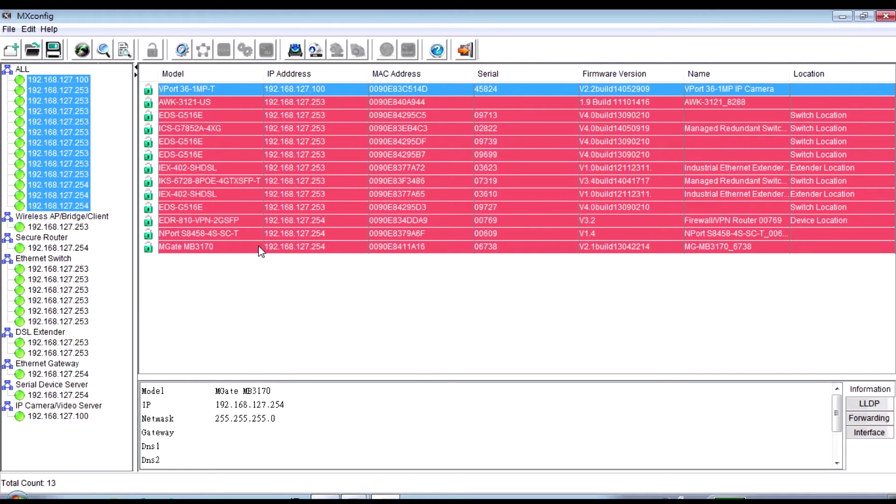
click(190, 56)
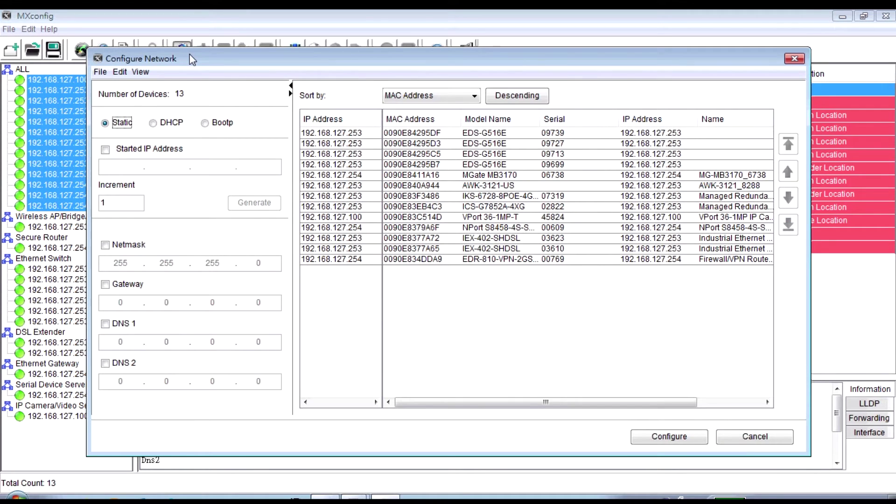
click(123, 126)
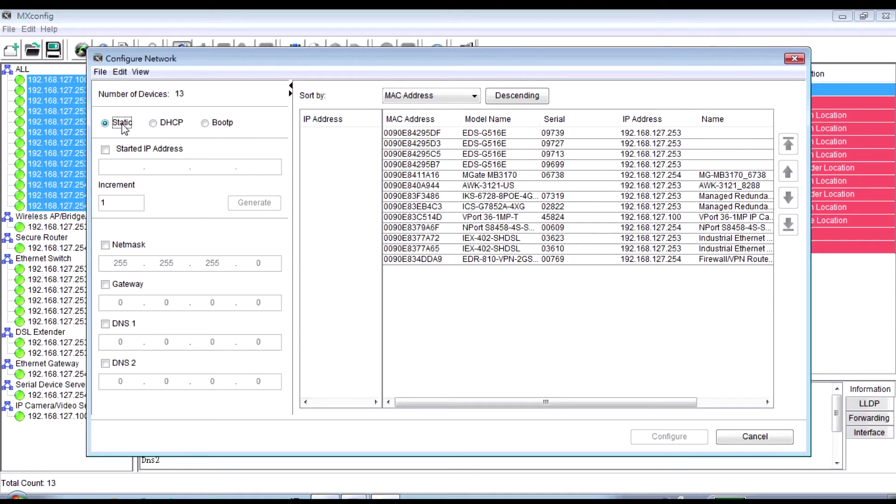
click(107, 150)
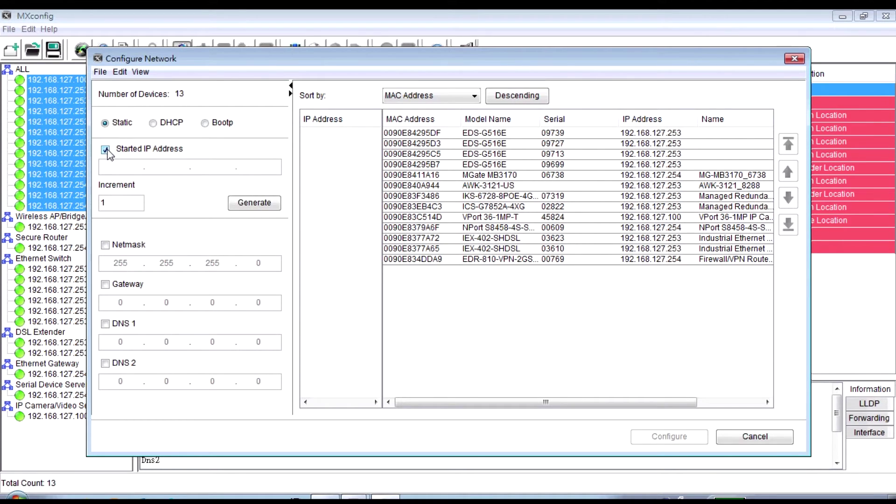
click(119, 168)
text(192.)
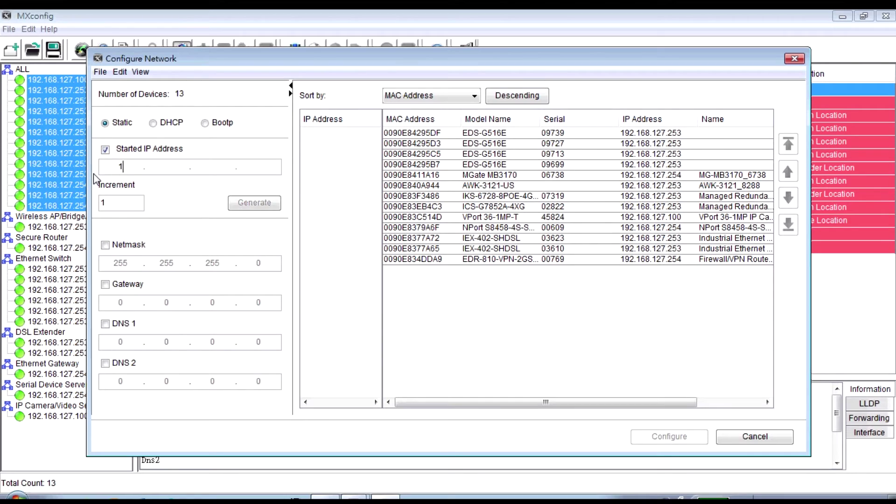
text(168.127.1)
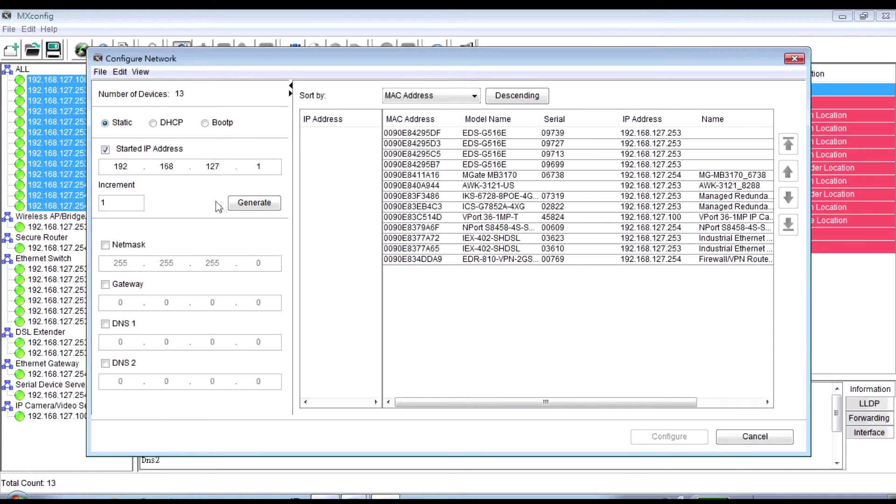
click(231, 205)
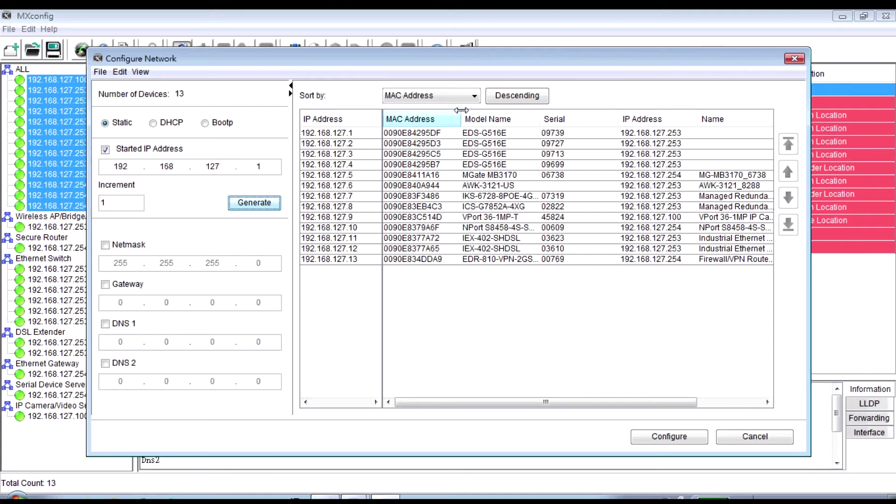
- Move the IKS-6728-8POE-4G switch to the top of the order and apply the settings
click(474, 96)
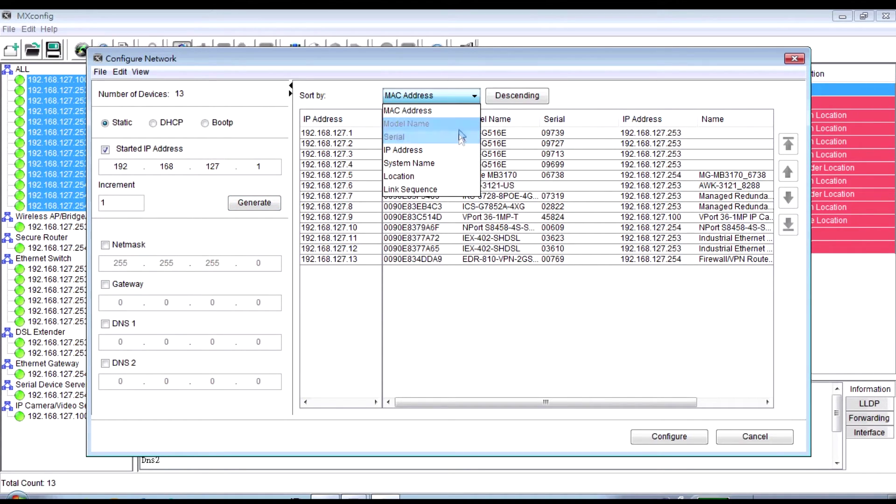
click(492, 282)
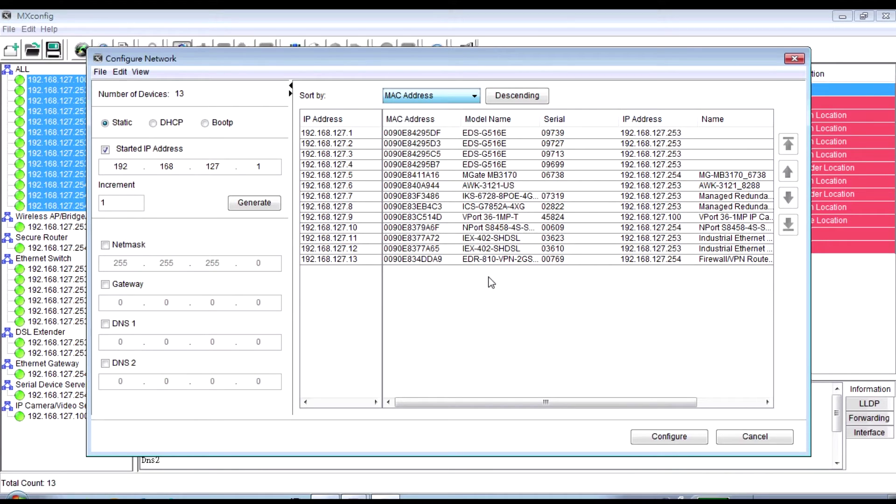
click(556, 197)
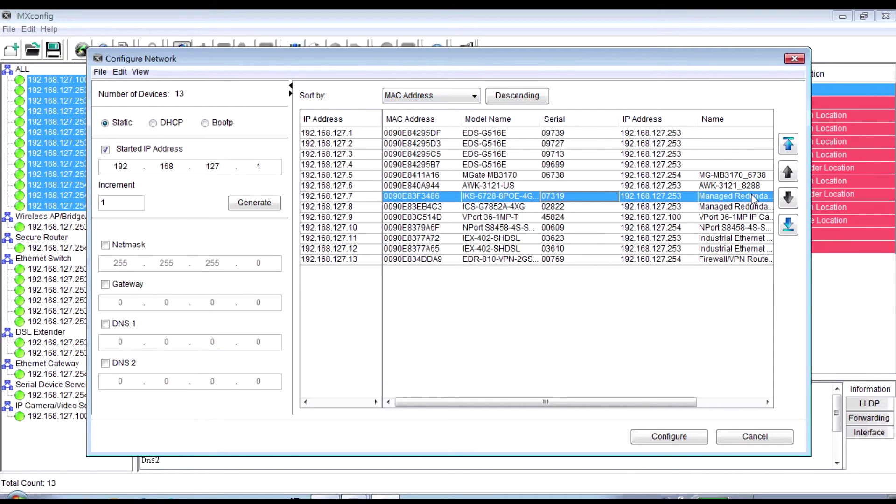
click(788, 172)
click(789, 173)
click(788, 173)
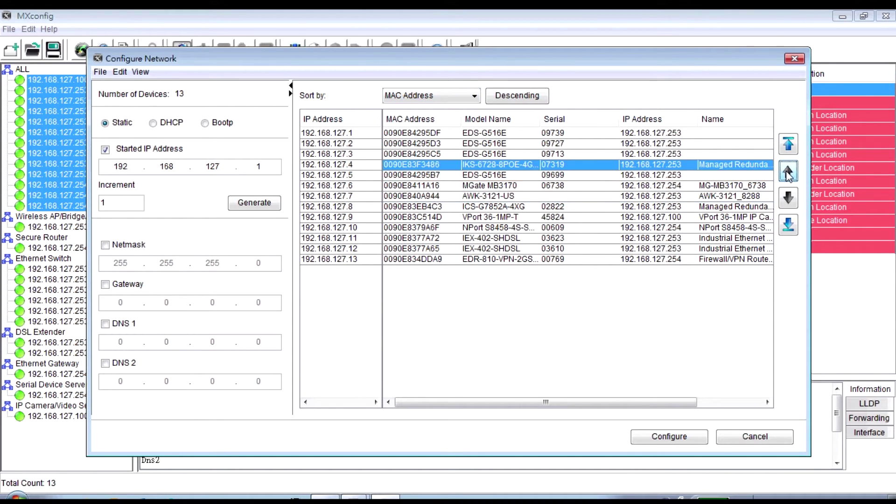
click(788, 173)
click(788, 172)
click(789, 173)
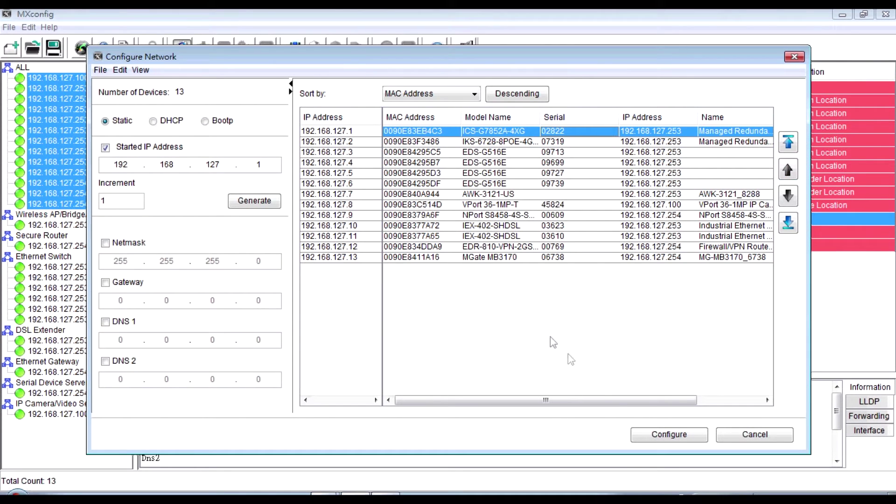
click(642, 435)
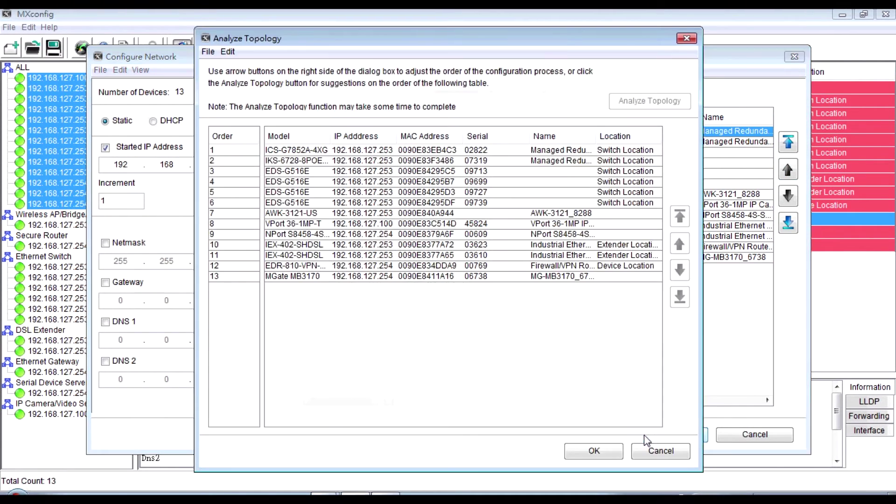
- Apply the new 192.168.127.x addresses to all 13 devices, then show only Ethernet switches
click(618, 451)
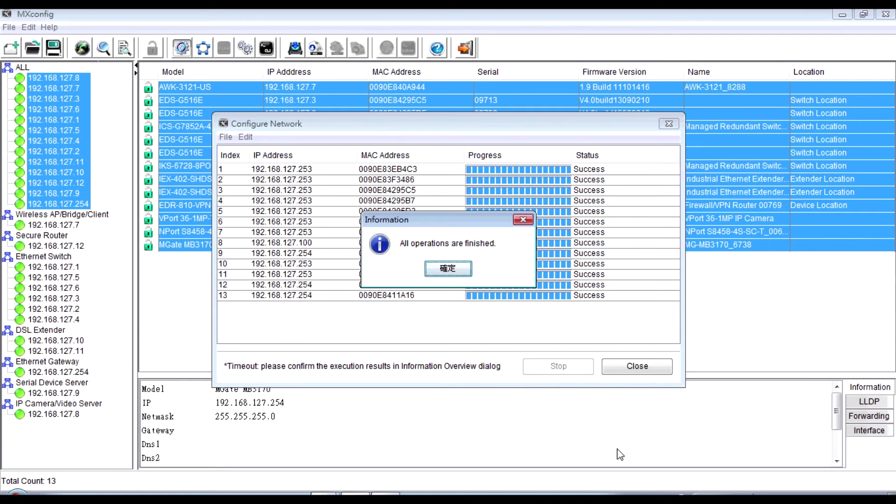
click(467, 268)
click(611, 367)
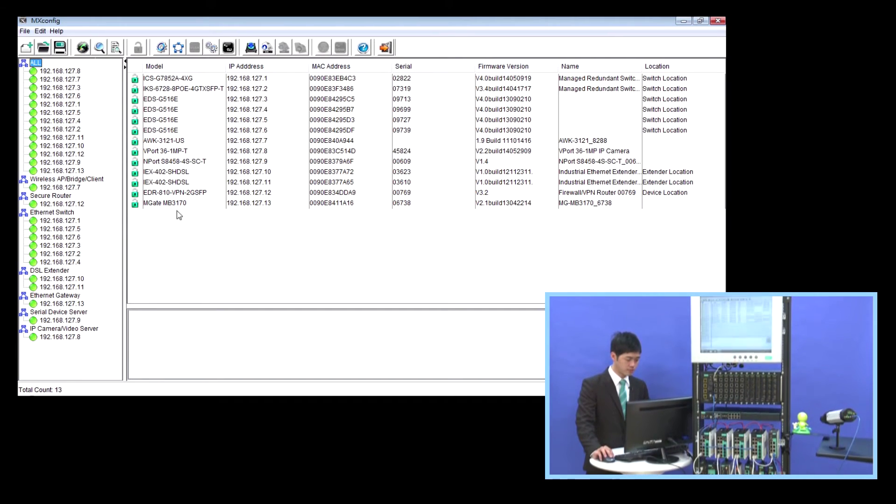
click(69, 213)
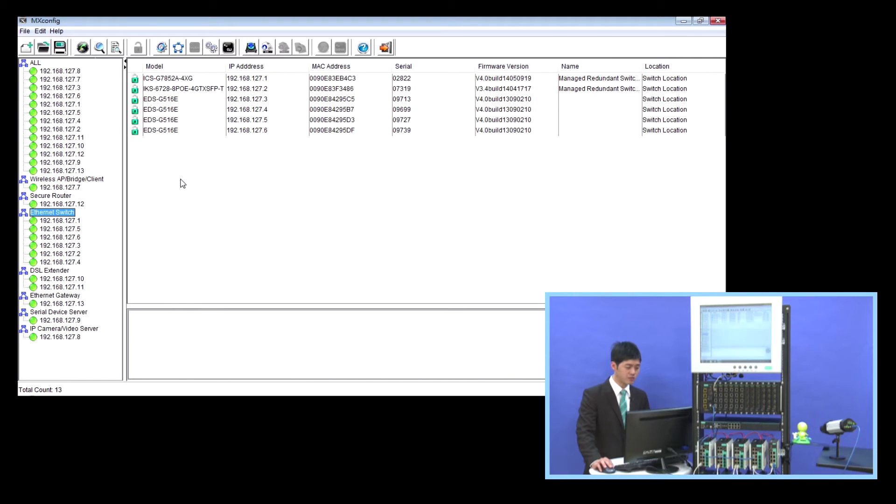
- Open redundancy settings for the four EDS-G516E switches at 192.168.127.3–6
drag(196, 100, 196, 133)
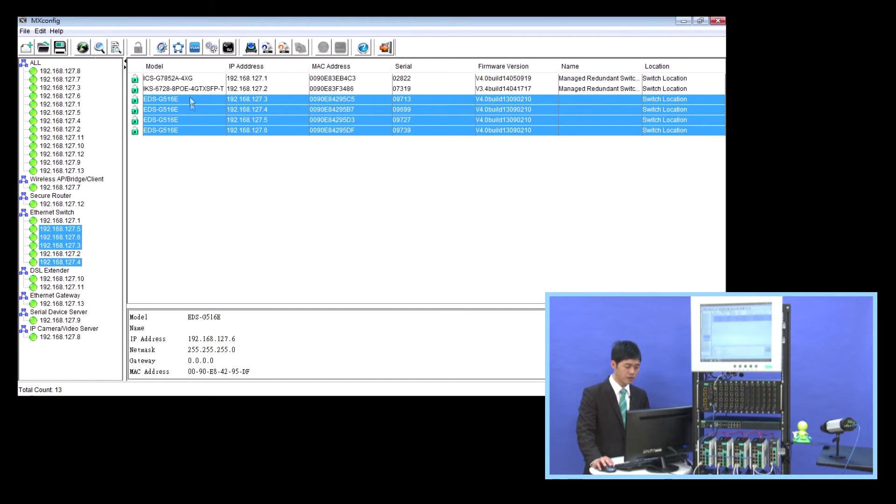
click(182, 54)
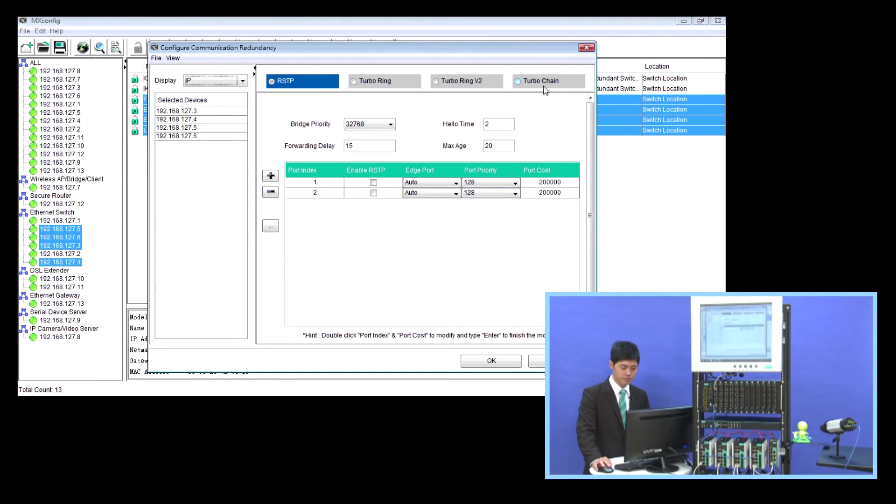
- Choose Turbo Chain with 192.168.127.3 as head and 192.168.127.6 as tail
click(519, 84)
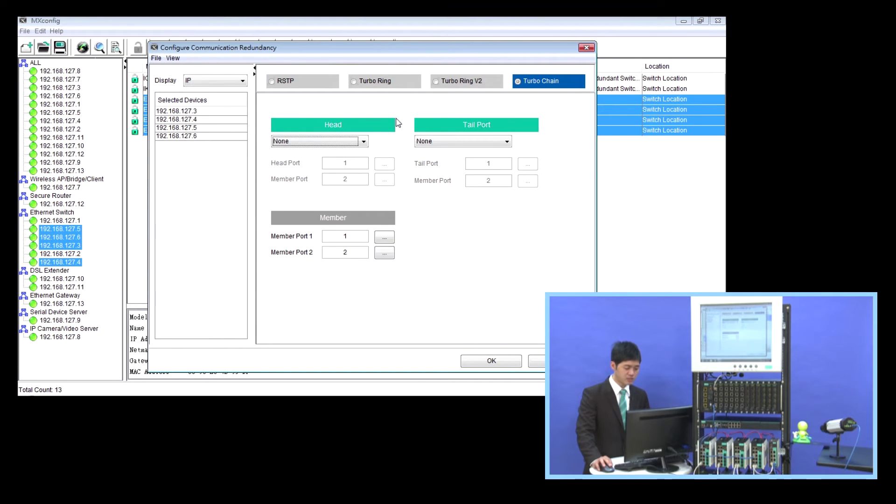
click(364, 141)
click(349, 159)
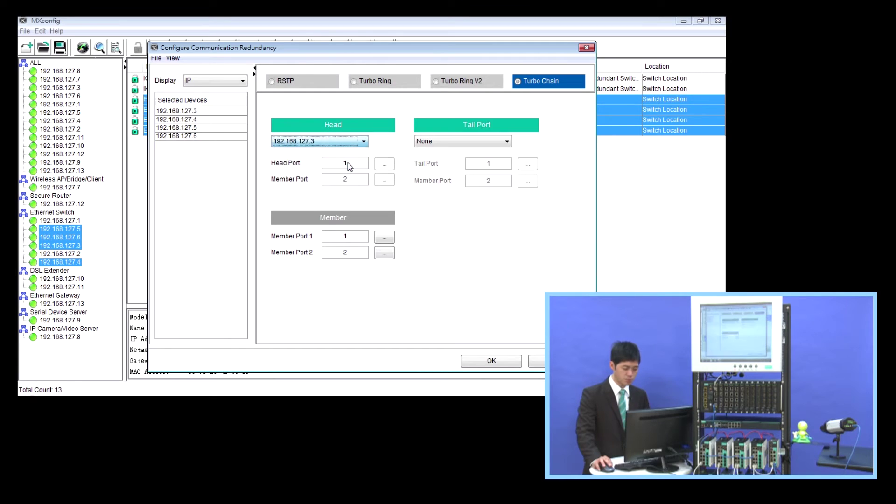
click(450, 141)
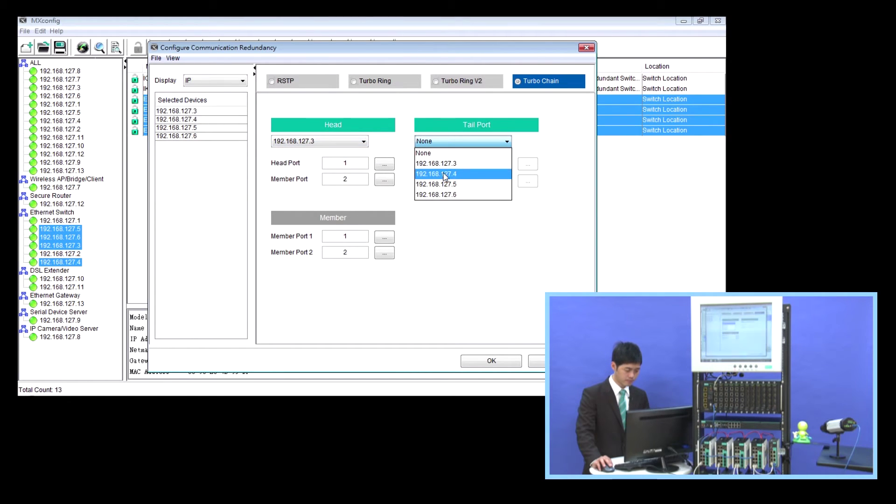
click(446, 197)
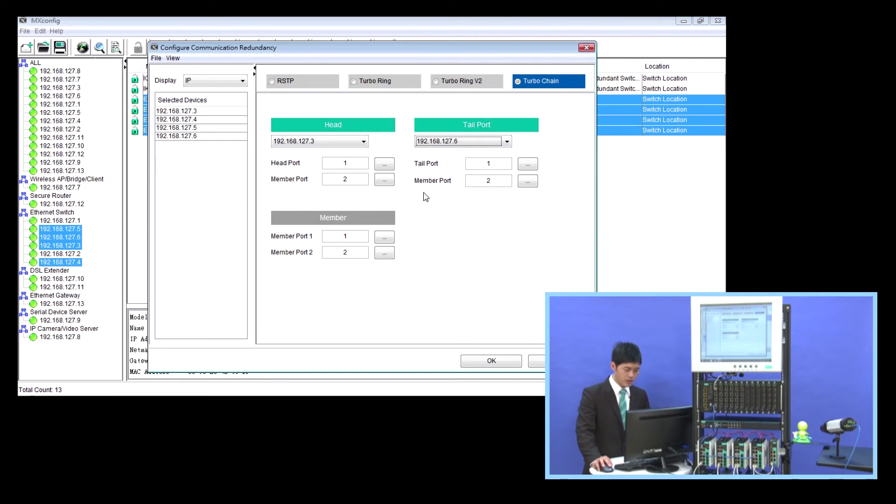
- Set the head switch to Head Port 11 and Member Port 7
click(386, 164)
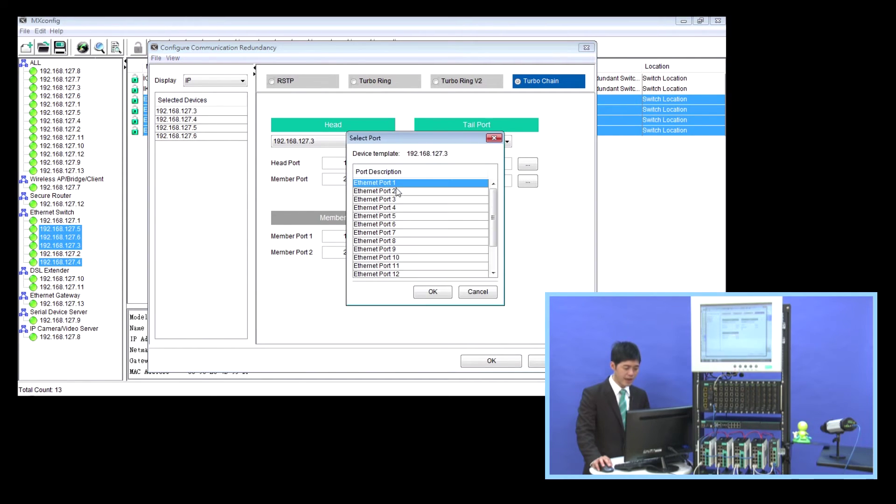
click(407, 266)
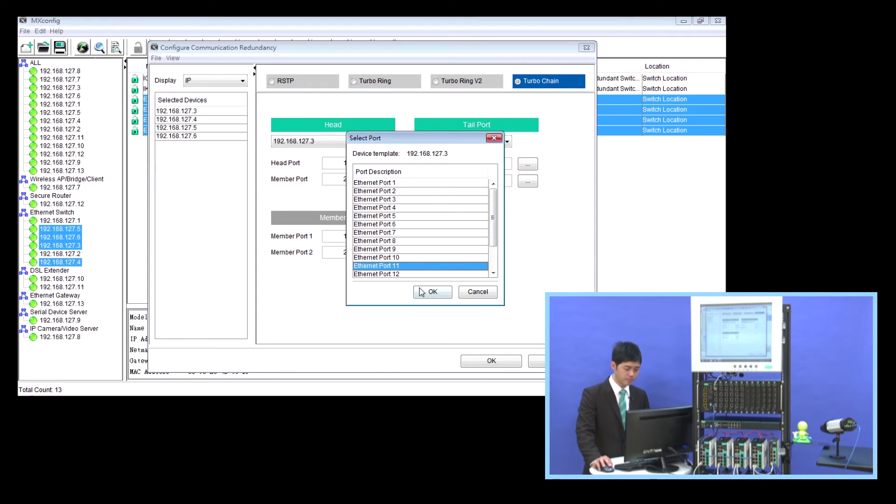
click(423, 292)
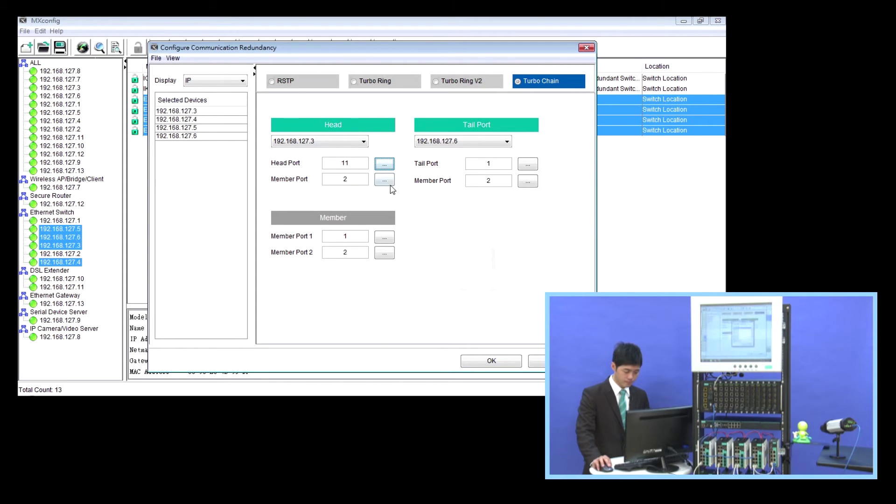
click(389, 182)
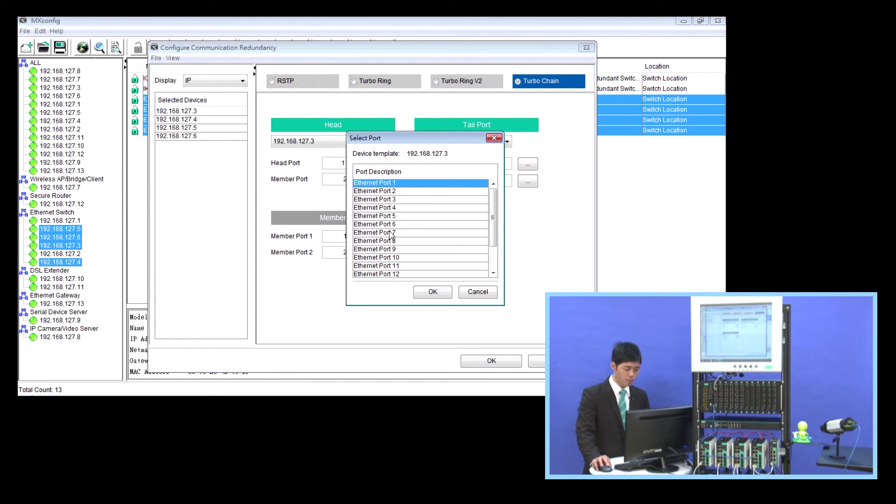
click(392, 232)
click(431, 294)
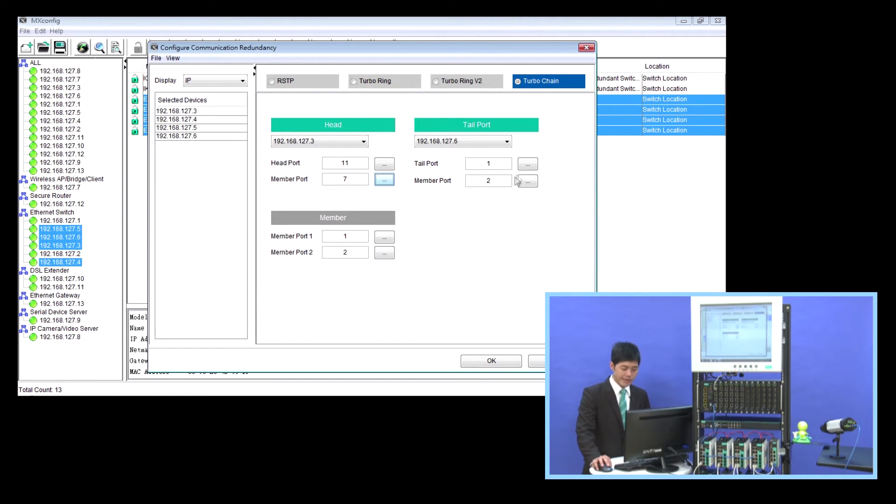
- Set the tail switch to Tail Port 11 and Member Port 7
click(526, 166)
click(436, 265)
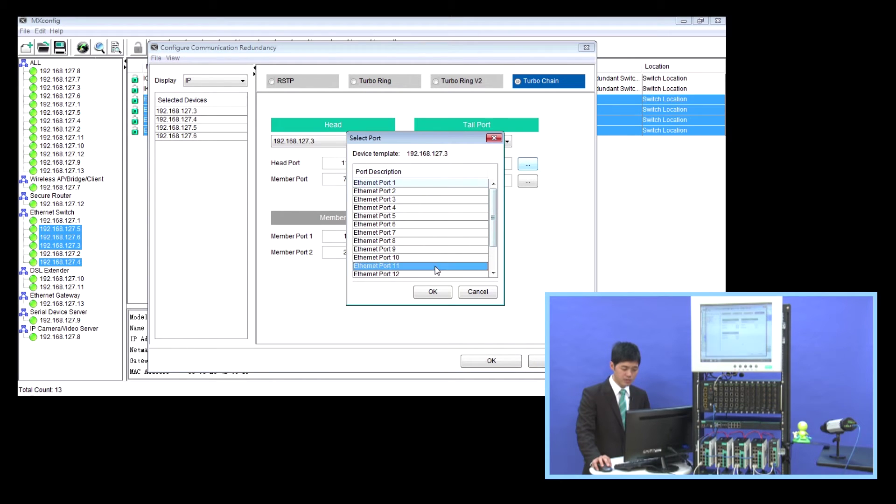
click(433, 291)
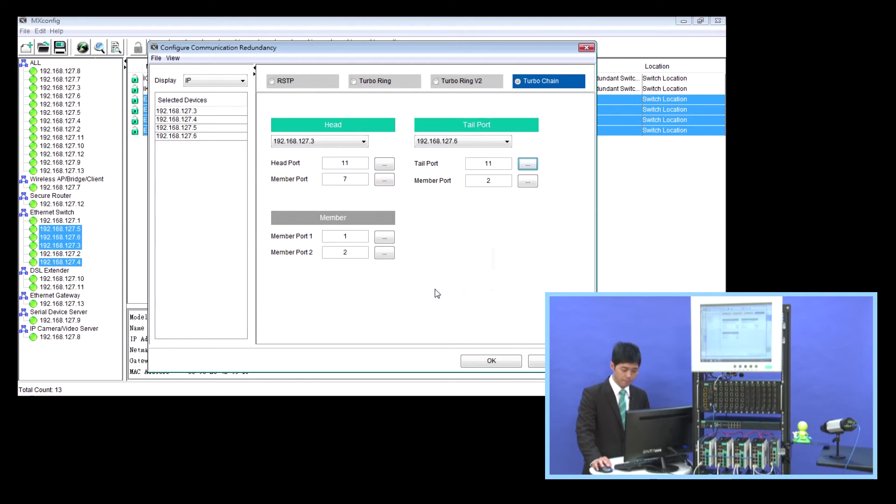
click(528, 182)
click(448, 233)
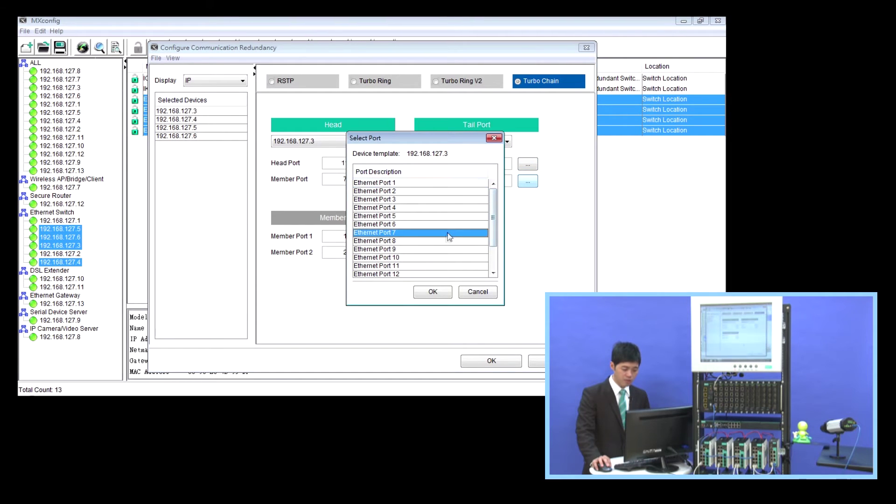
click(433, 292)
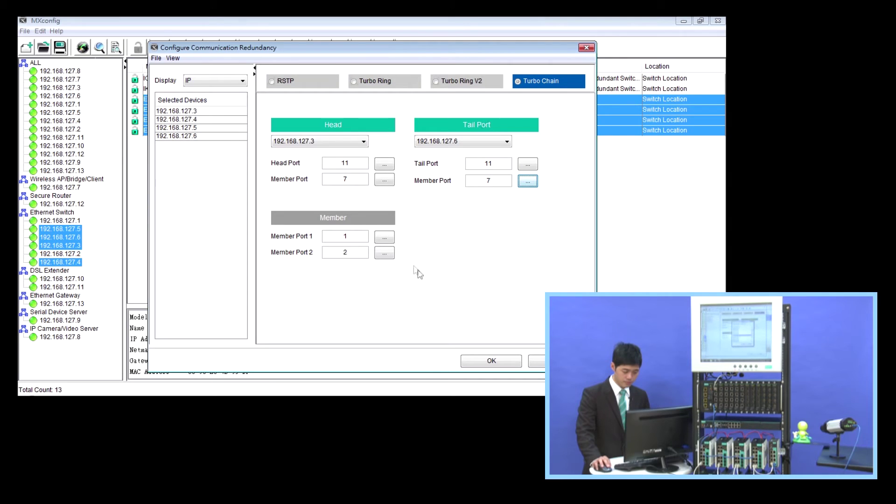
- Set the member ports to Ethernet Ports 7 and 8 and confirm the Turbo Chain settings
click(386, 253)
click(395, 232)
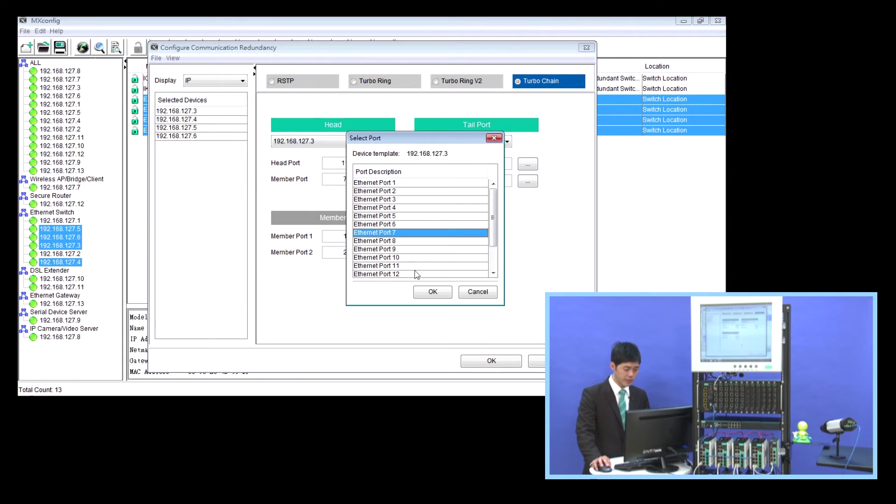
click(424, 293)
click(386, 253)
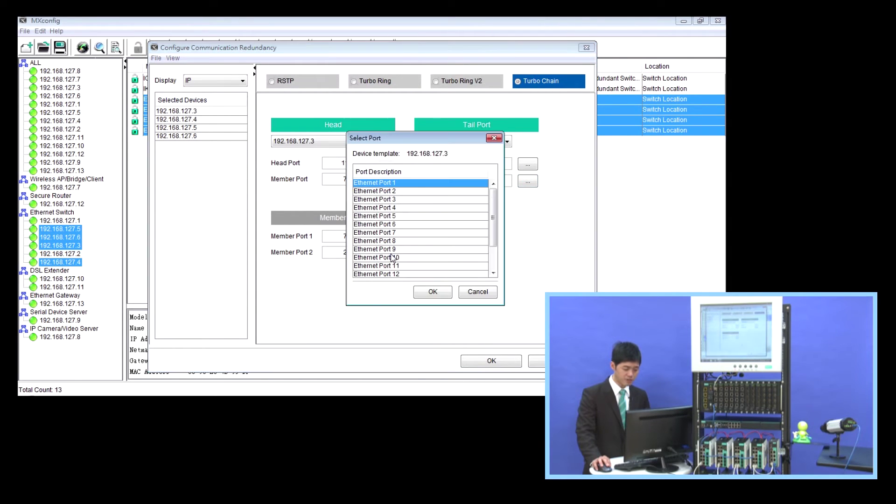
click(399, 241)
click(432, 293)
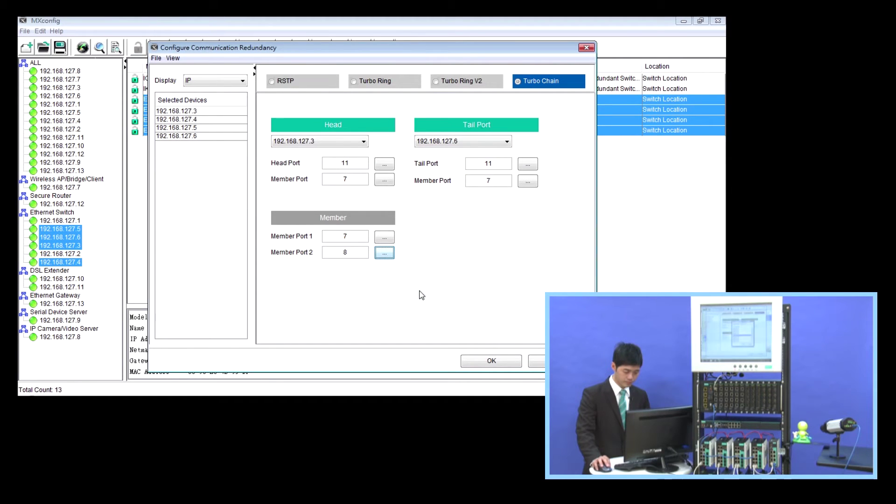
click(468, 361)
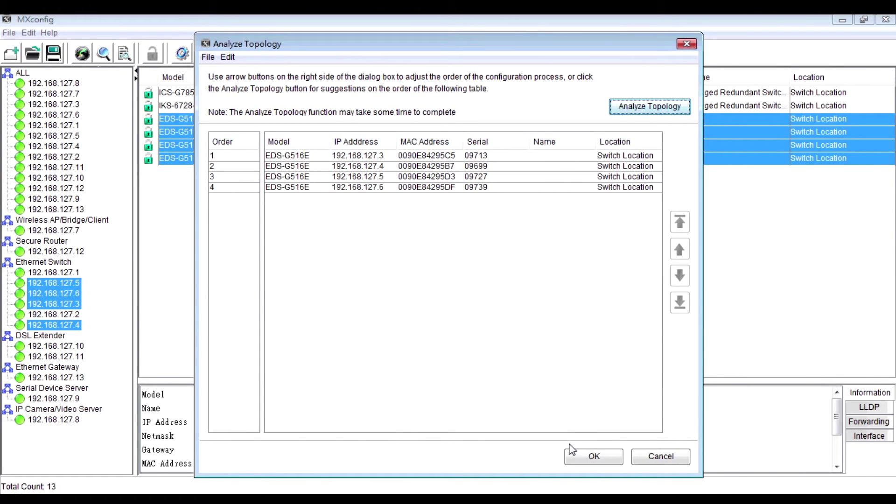
- Analyze topology to order the switches .6, .5, .4, .3 and write Turbo Chain settings
click(652, 116)
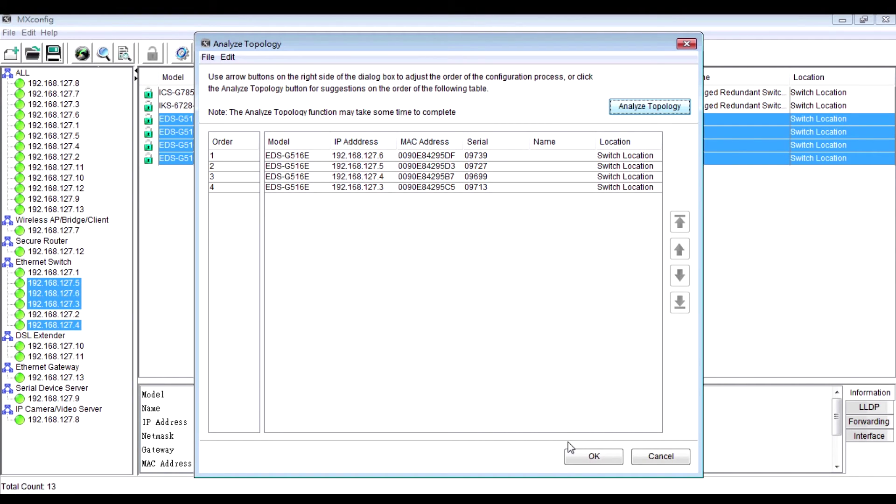
click(574, 456)
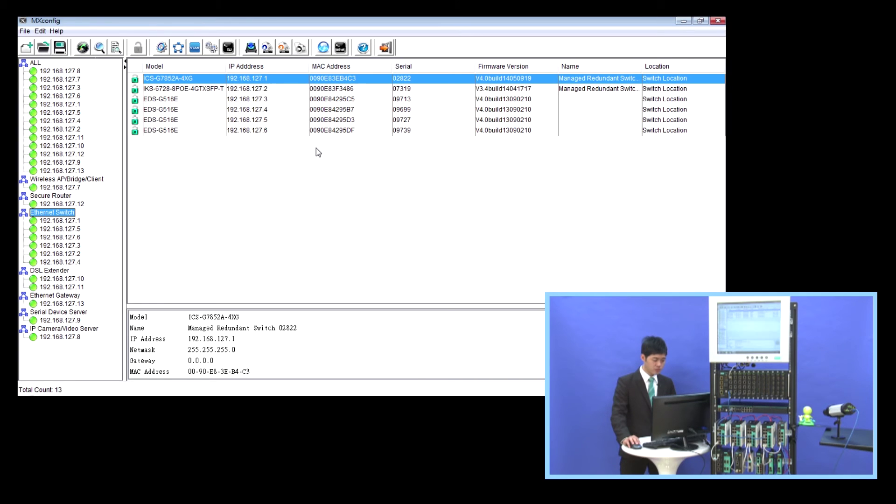
- Open 802.1Q VLAN settings for switches 192.168.127.3–6 with Quick Add type Trunk
click(206, 99)
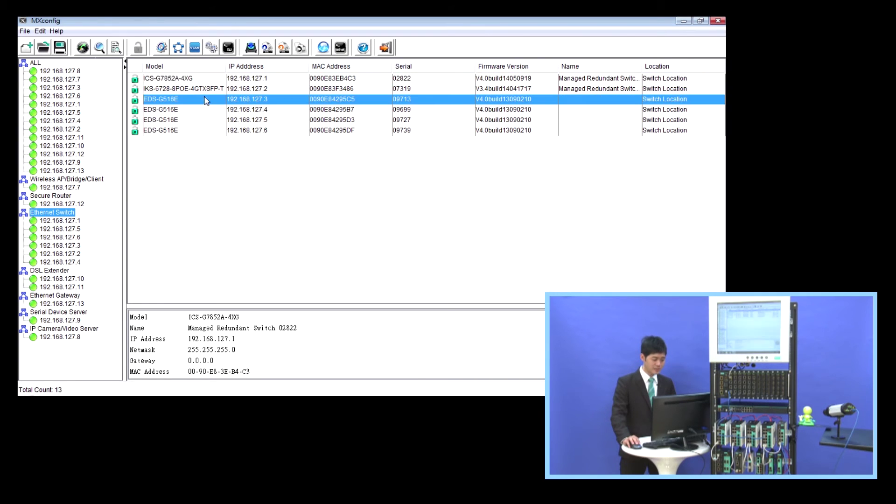
drag(206, 99, 210, 131)
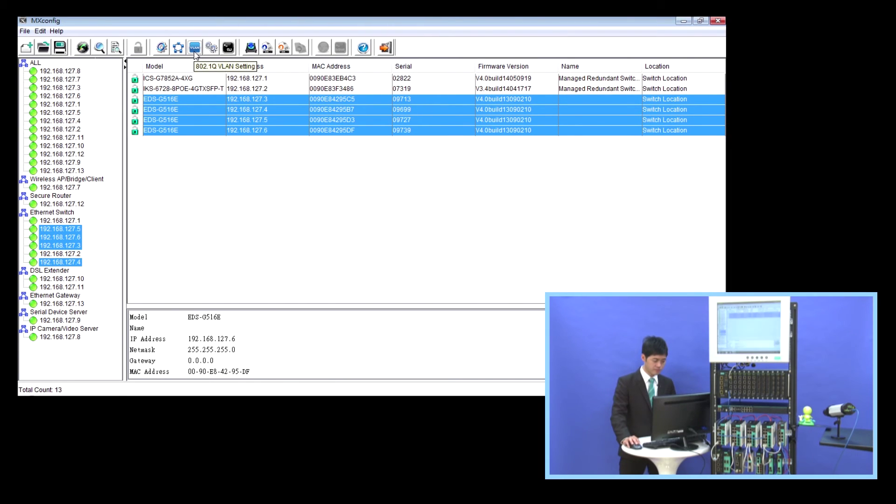
click(195, 47)
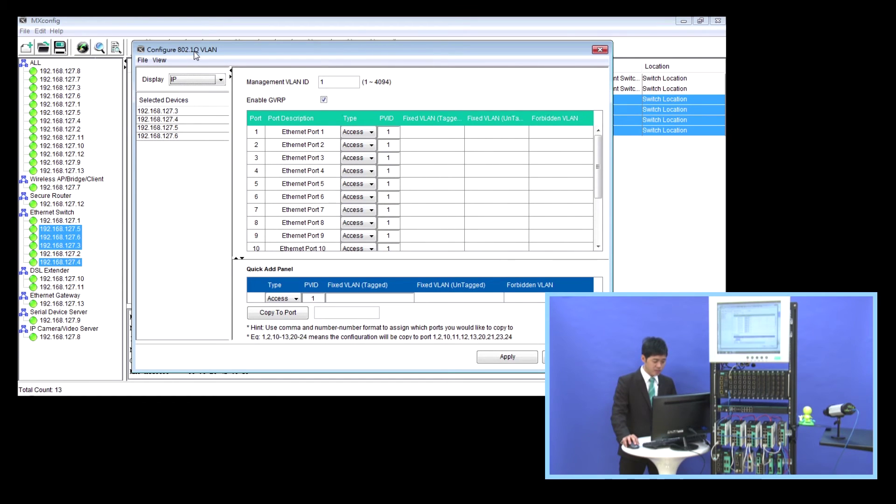
click(296, 299)
- Make Ethernet ports 7 and 8 Trunk ports with PVID 100 and apply the VLAN settings
click(293, 321)
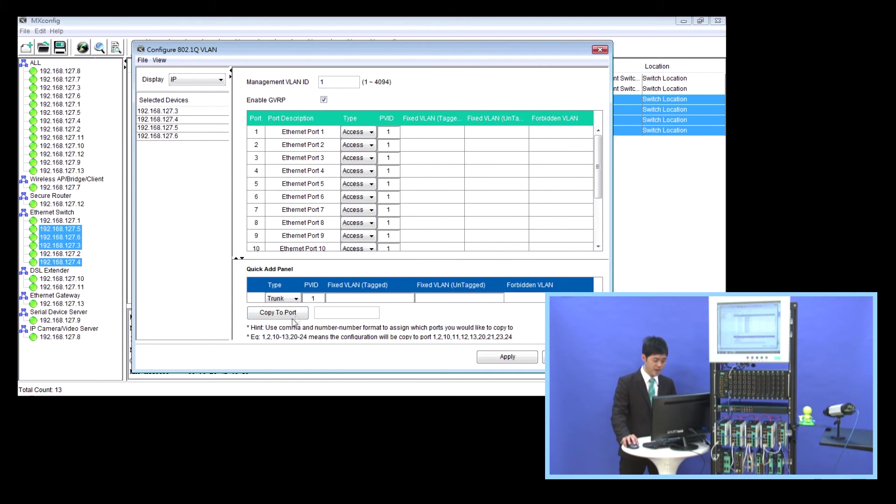
click(319, 299)
text(100)
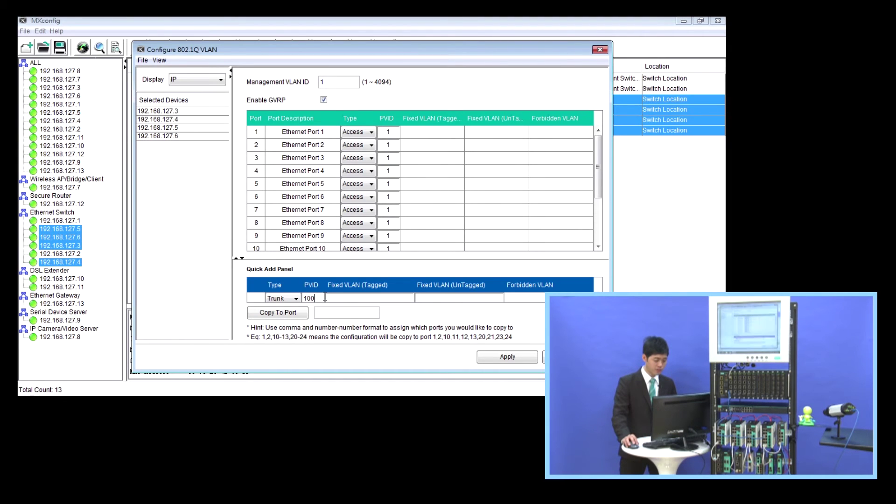
click(333, 313)
text(7)
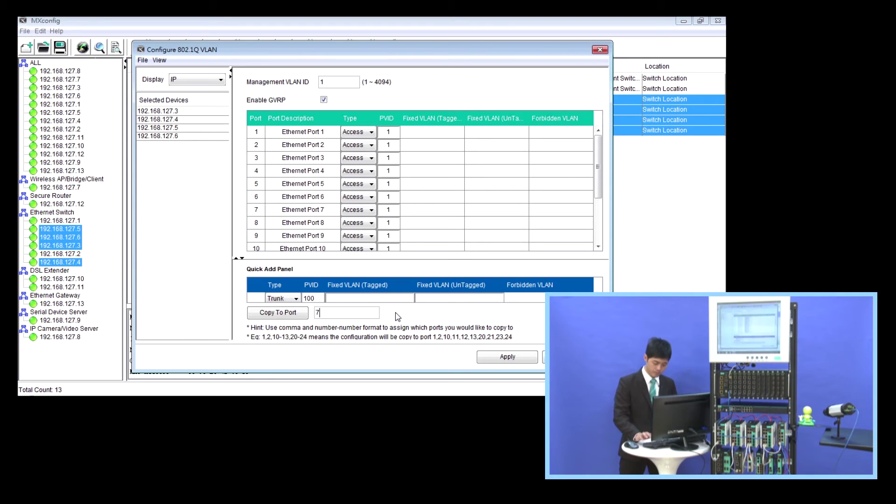
text(,8)
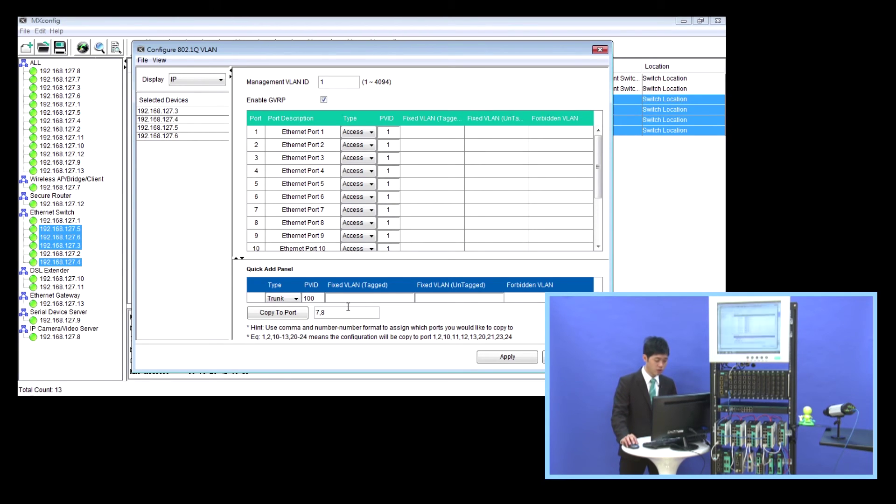
click(303, 316)
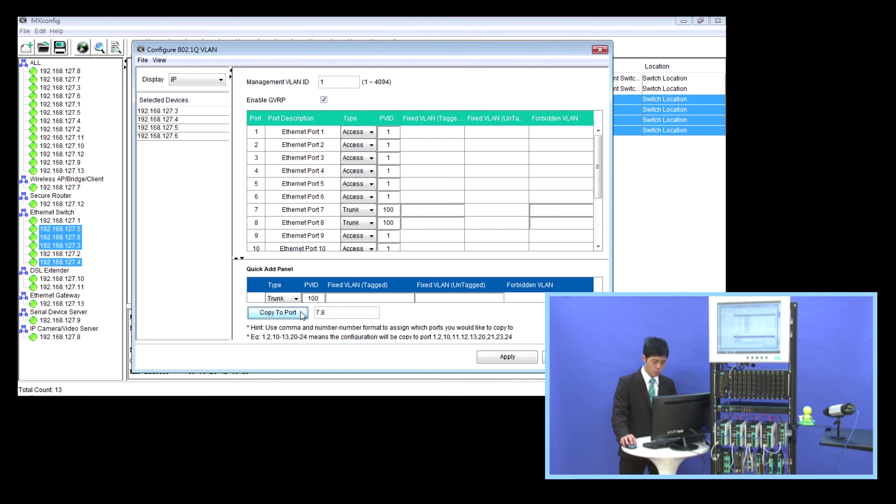
click(483, 359)
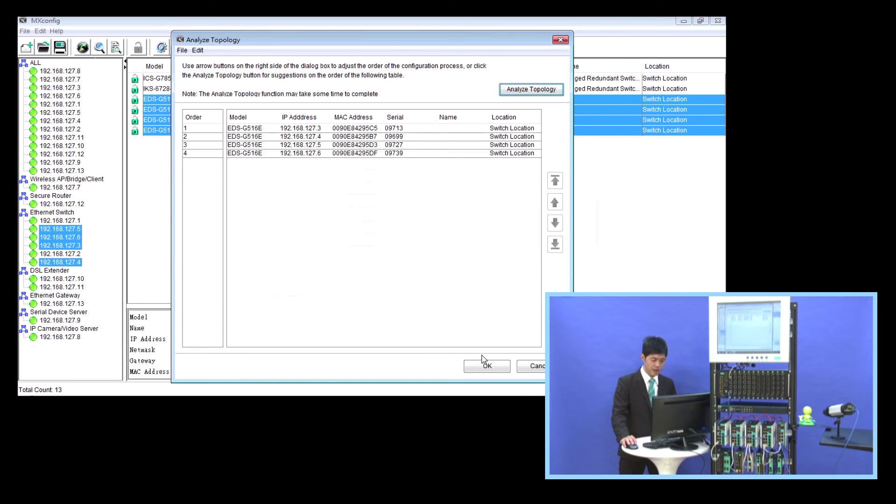
- Analyze the topology to order the switches from 192.168.127.6 to .3, then start writing VLAN settings
click(523, 95)
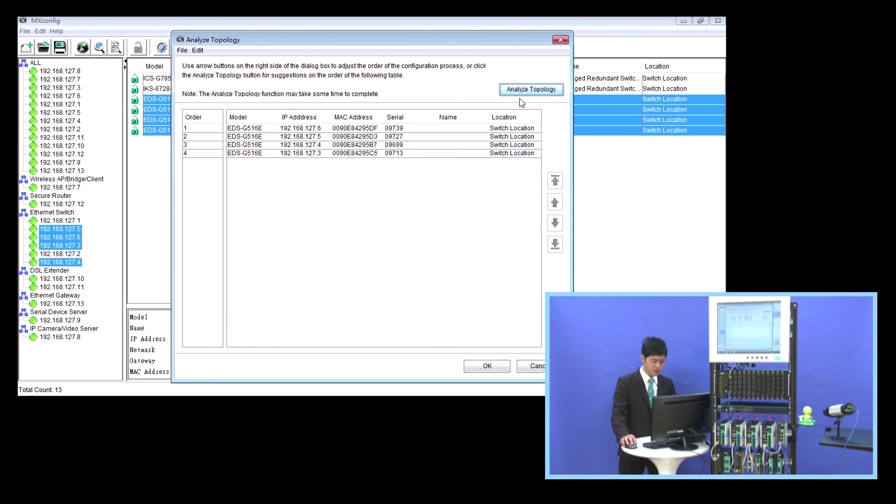
click(499, 367)
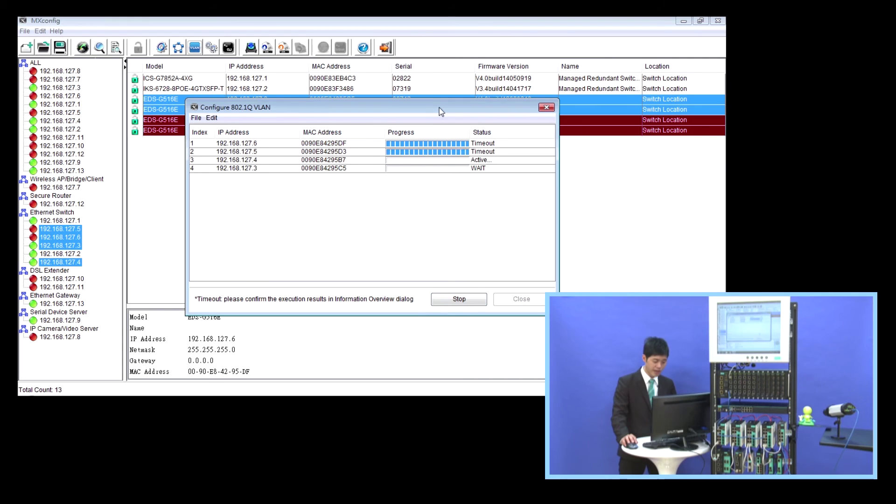
drag(441, 111, 440, 172)
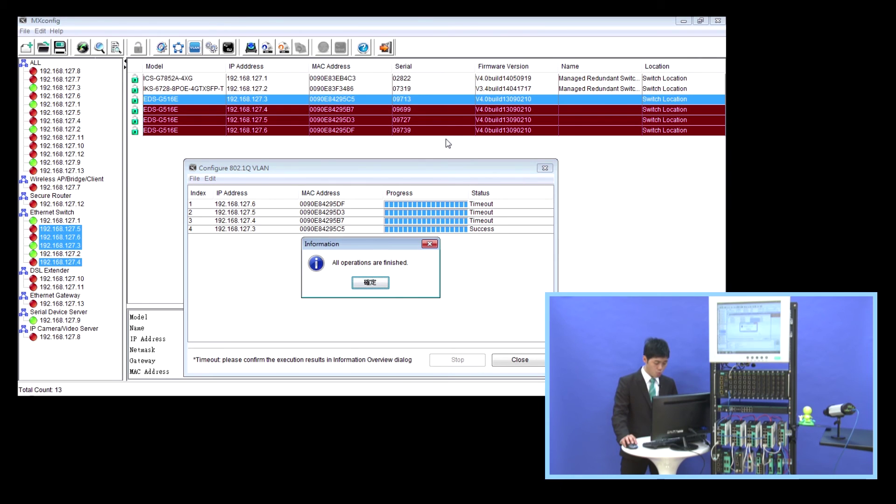
- Dismiss the completion notice once .3 reports Success and the others Timeout
click(379, 282)
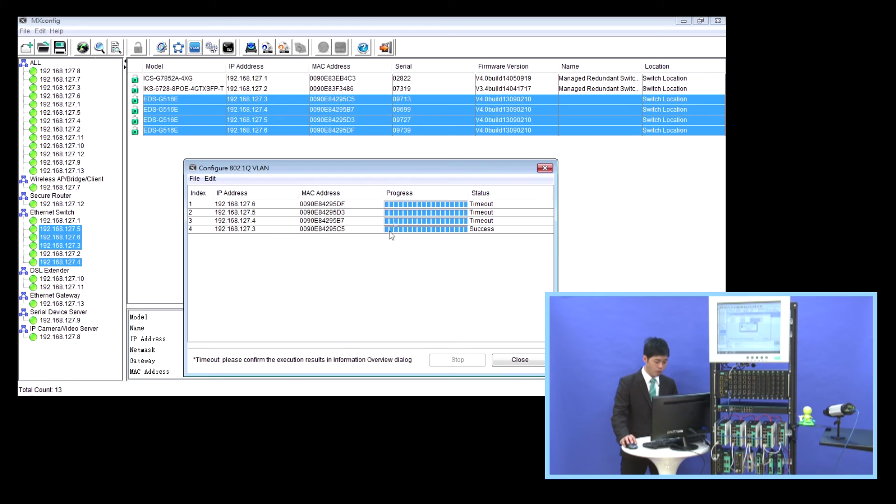